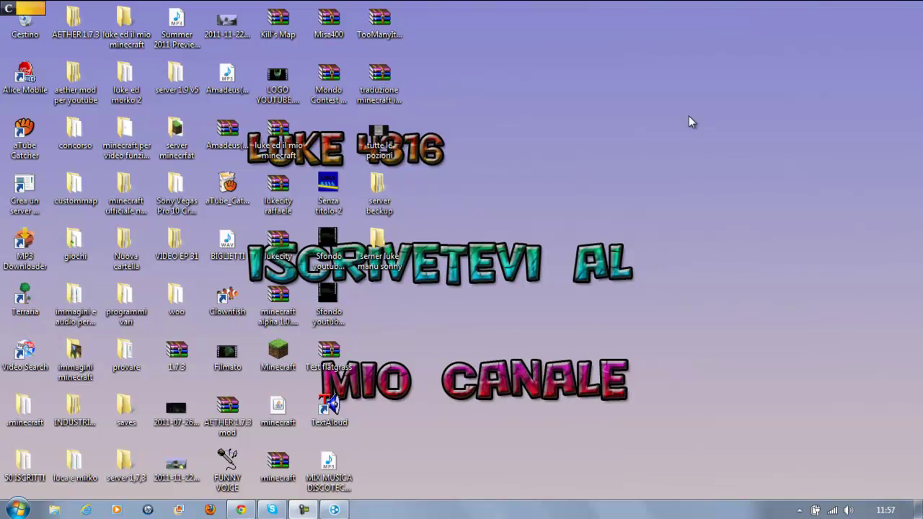
# Open the LogMeIn Hamachi window and dismiss the Windows prompts about changing the colour scheme
pyautogui.click(334, 509)
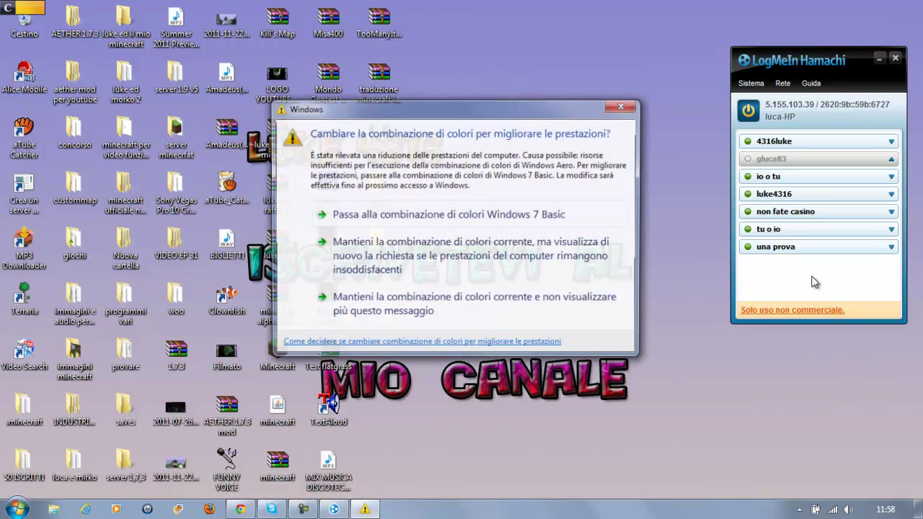
pyautogui.click(624, 105)
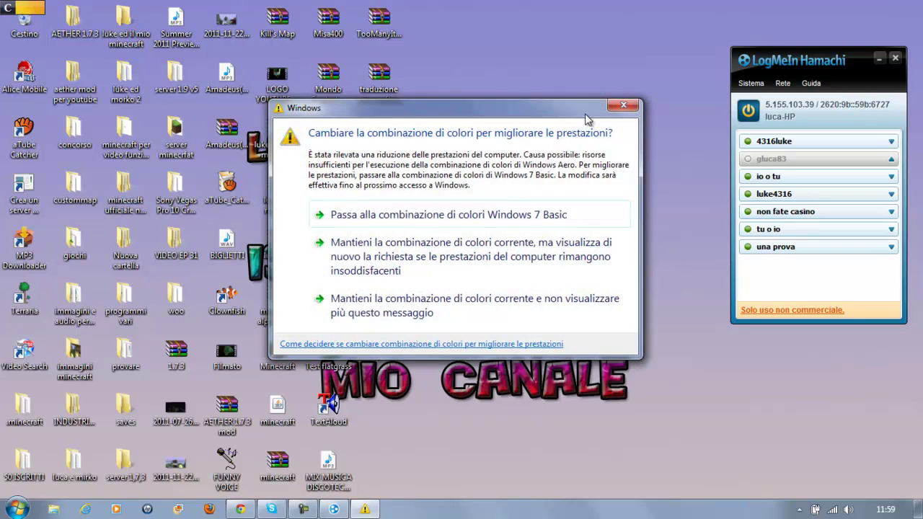
pyautogui.click(624, 105)
pyautogui.click(624, 108)
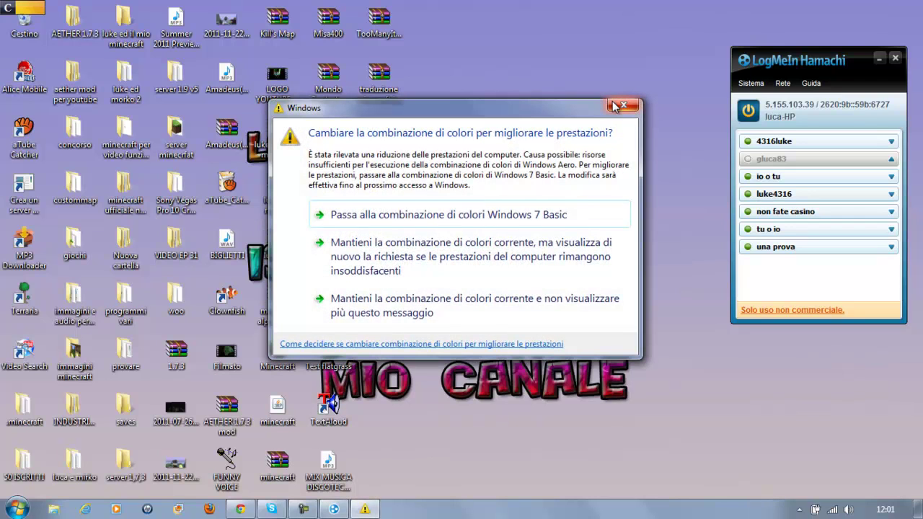
pyautogui.click(614, 106)
# Move the Hamachi window towards the middle of the desktop and examine the details of the listed networks
pyautogui.moveTo(786, 63); pyautogui.dragTo(515, 62)
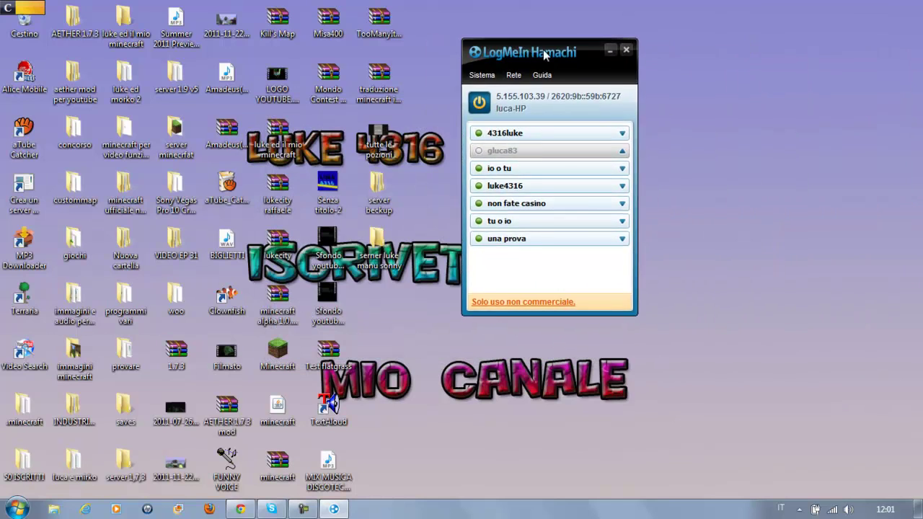
pyautogui.moveTo(492, 141)
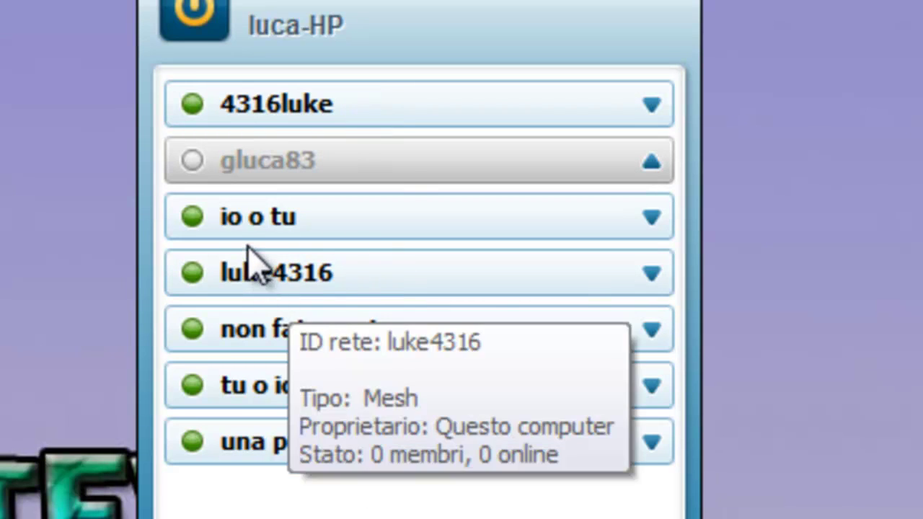
pyautogui.moveTo(240, 238)
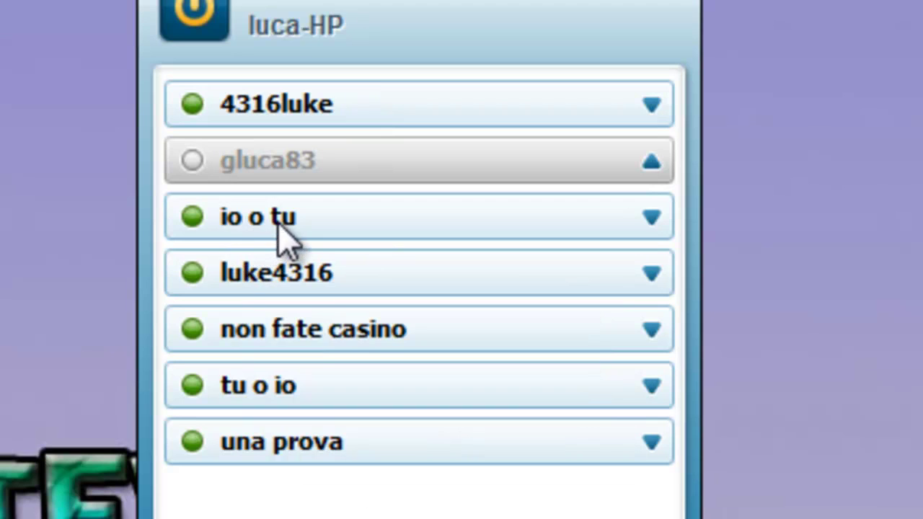
pyautogui.moveTo(243, 288)
pyautogui.moveTo(300, 344)
pyautogui.moveTo(264, 452)
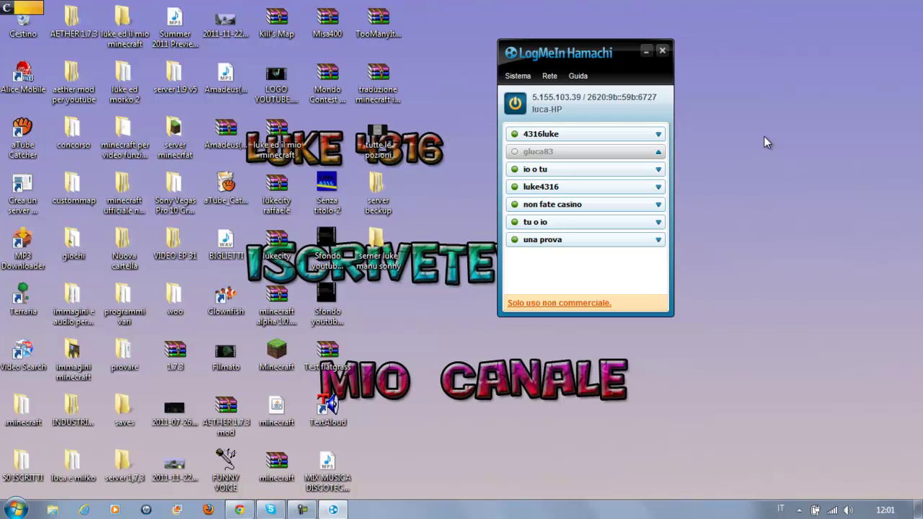
pyautogui.moveTo(607, 58); pyautogui.dragTo(547, 75)
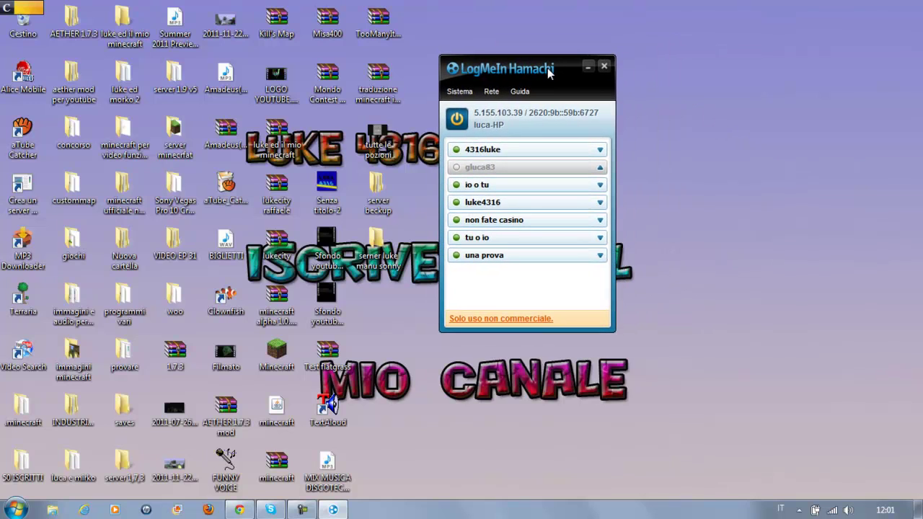
# Switch to Chrome and look through the Minecraft Luke forum index, from its chat box down to the Off-Topic sections
pyautogui.click(276, 511)
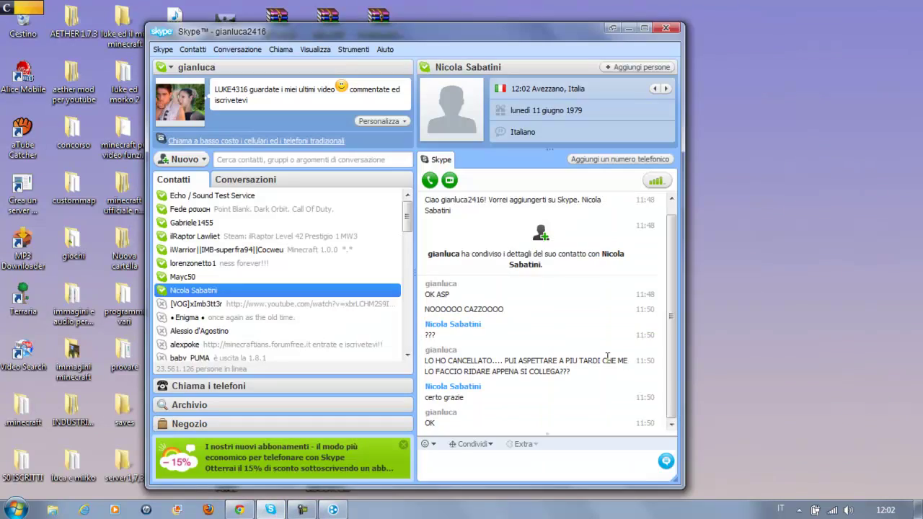
pyautogui.click(271, 510)
pyautogui.click(239, 510)
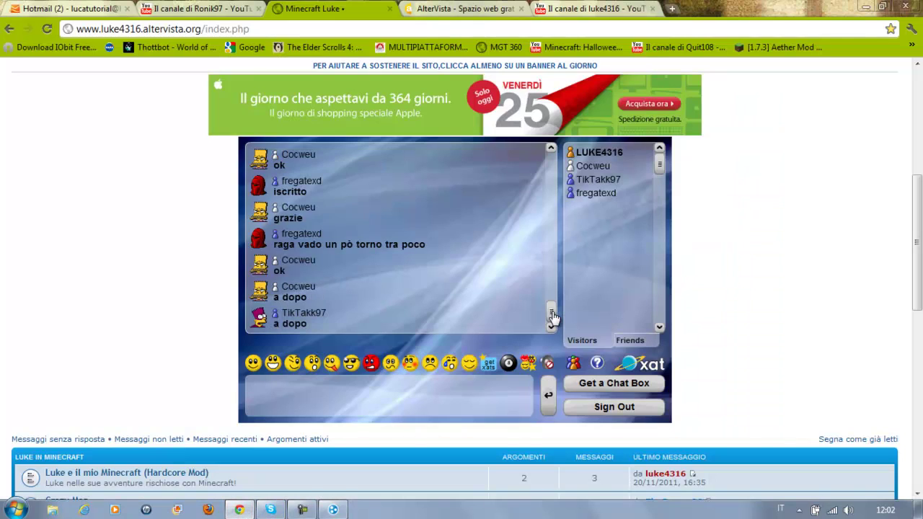
pyautogui.scroll(-7, 776, 252)
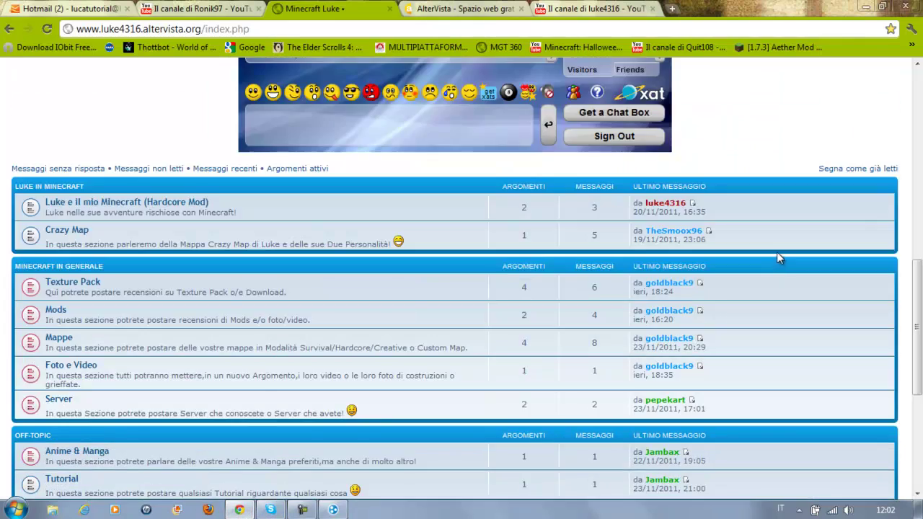
pyautogui.scroll(1, 370, 213)
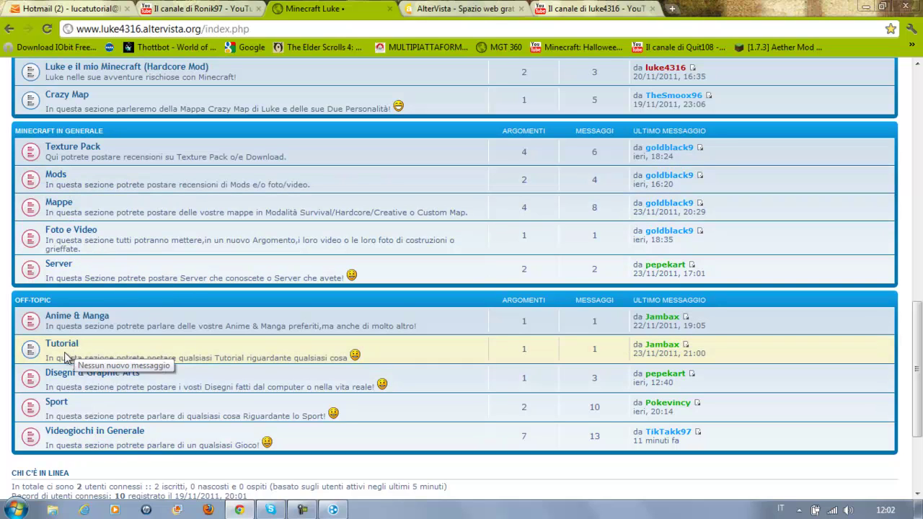
pyautogui.scroll(2, 99, 210)
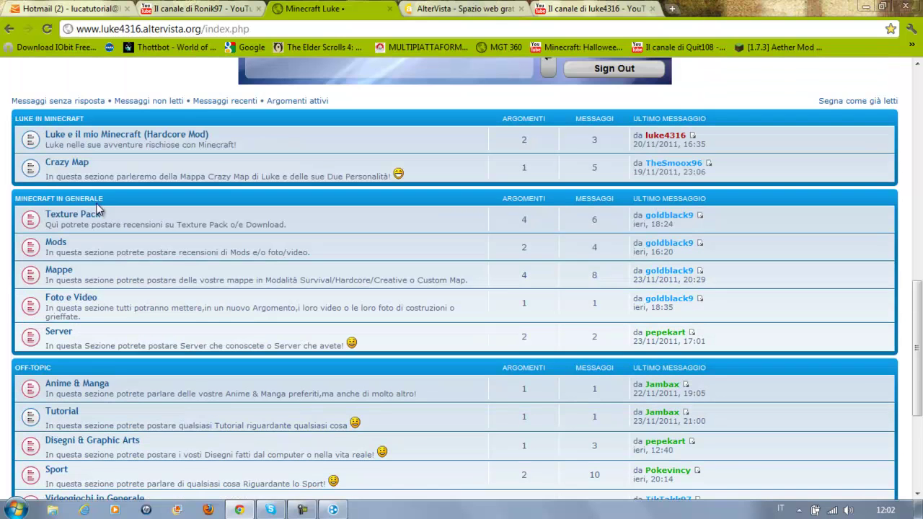
pyautogui.scroll(5, 145, 208)
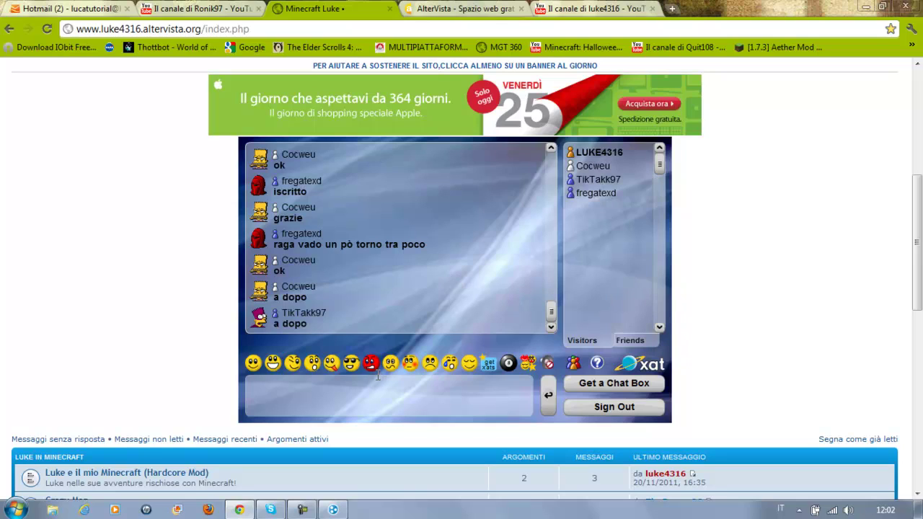
# Post the message "SALUTATE YOUTUBE" in the forum's xat chat box
pyautogui.click(368, 393)
pyautogui.write('SALUTATE ')
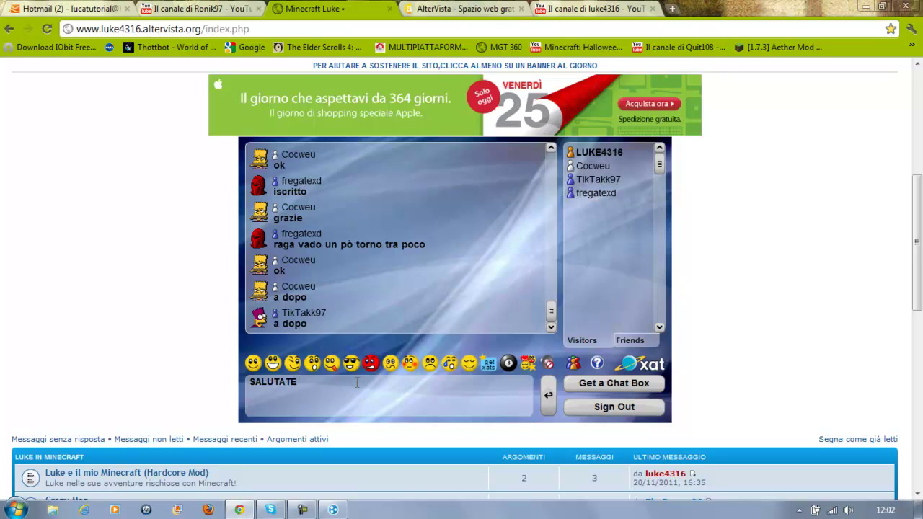
pyautogui.write('YOUTUBE')
pyautogui.press('Return')
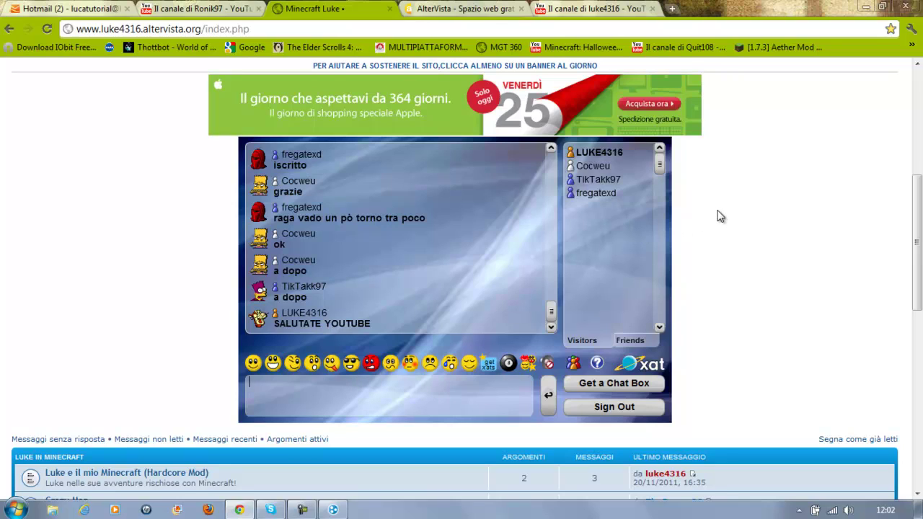
# Check the chat box for replies to the posted greeting and view the forum's page header
pyautogui.scroll(5, 718, 210)
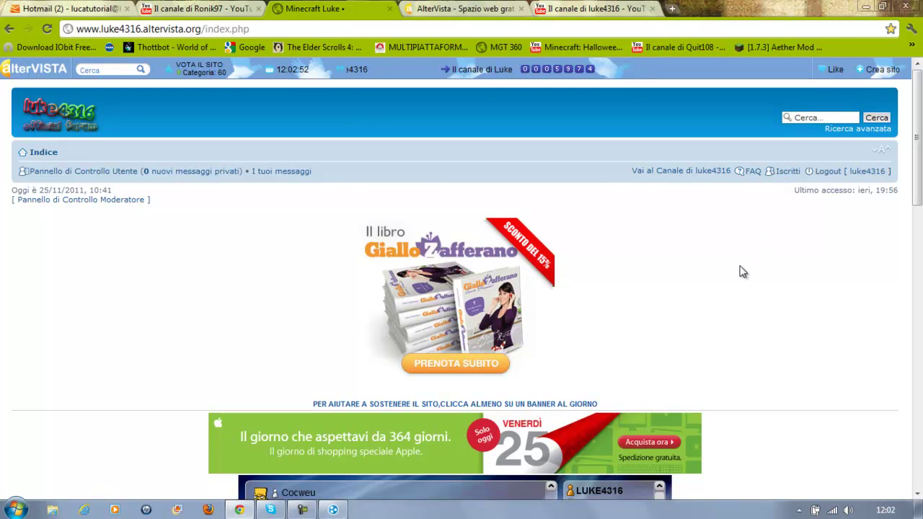
pyautogui.scroll(-5, 742, 272)
pyautogui.scroll(-1, 742, 271)
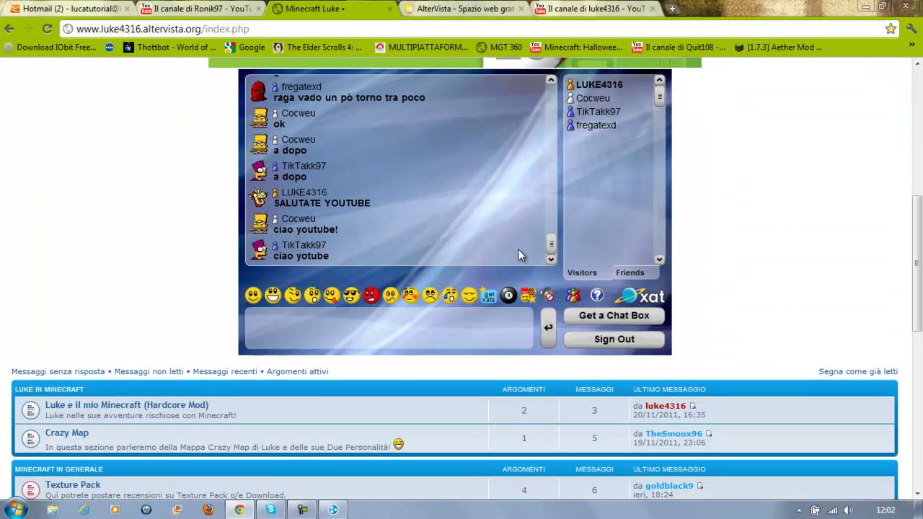
pyautogui.scroll(1, 734, 212)
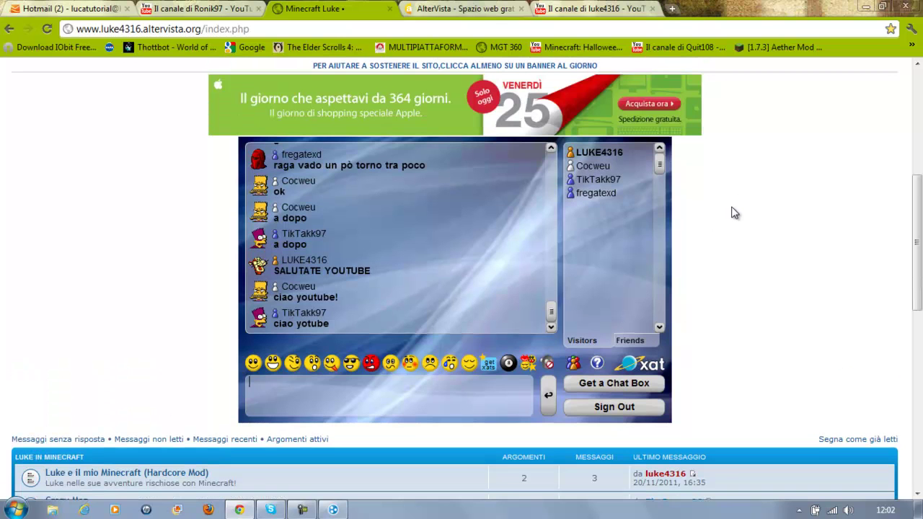
pyautogui.scroll(-1, 731, 210)
pyautogui.scroll(1, 728, 212)
pyautogui.scroll(5, 719, 216)
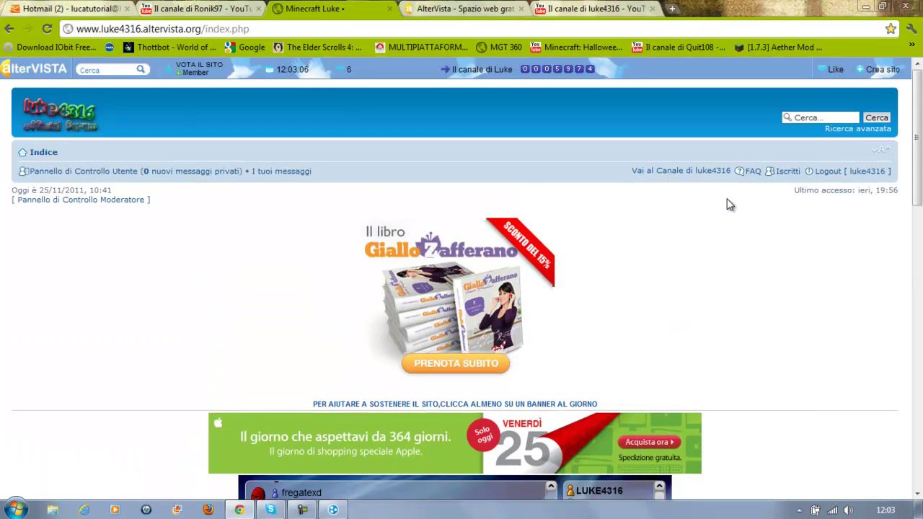
# View the forum's member list (Iscritti), then return to the chat box on the index page
pyautogui.click(785, 171)
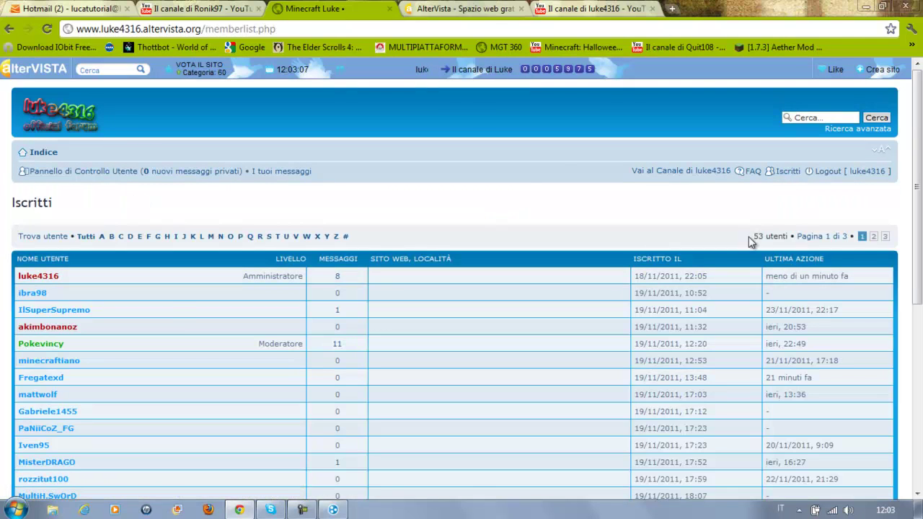
pyautogui.click(52, 152)
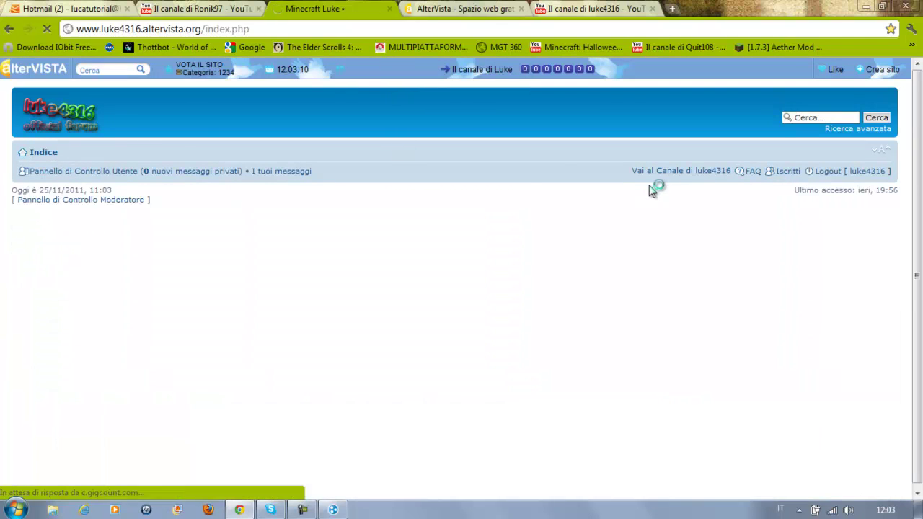
pyautogui.scroll(-5, 702, 231)
pyautogui.scroll(1, 716, 226)
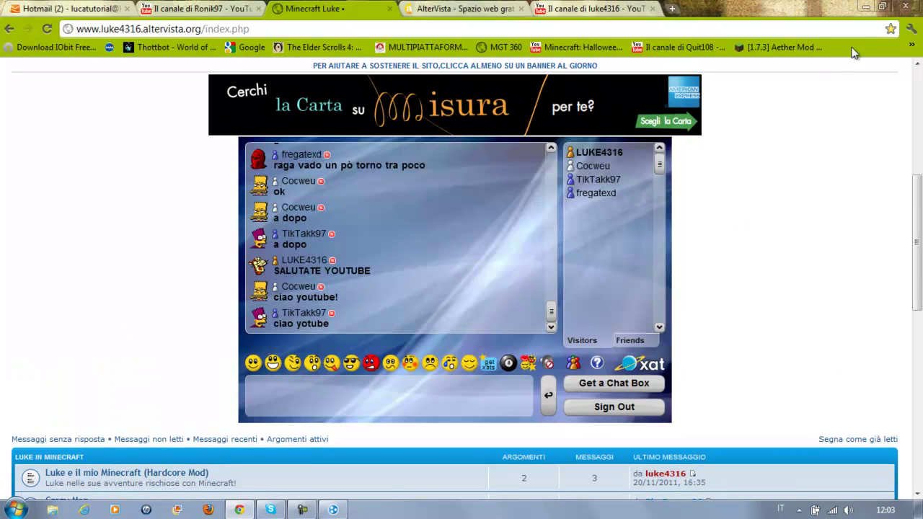
# Minimize the browser, reposition the Hamachi window on the desktop and bring up the screen recorder's controls
pyautogui.click(865, 8)
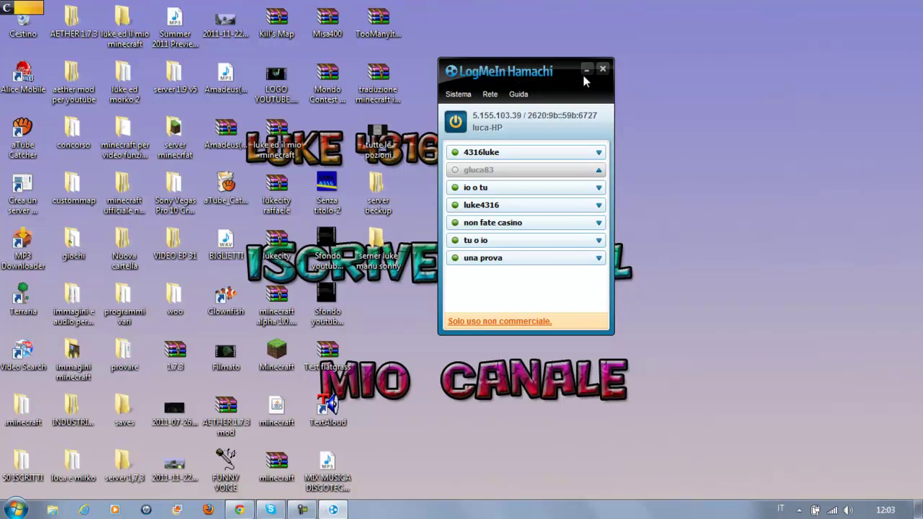
pyautogui.moveTo(547, 70); pyautogui.dragTo(516, 68)
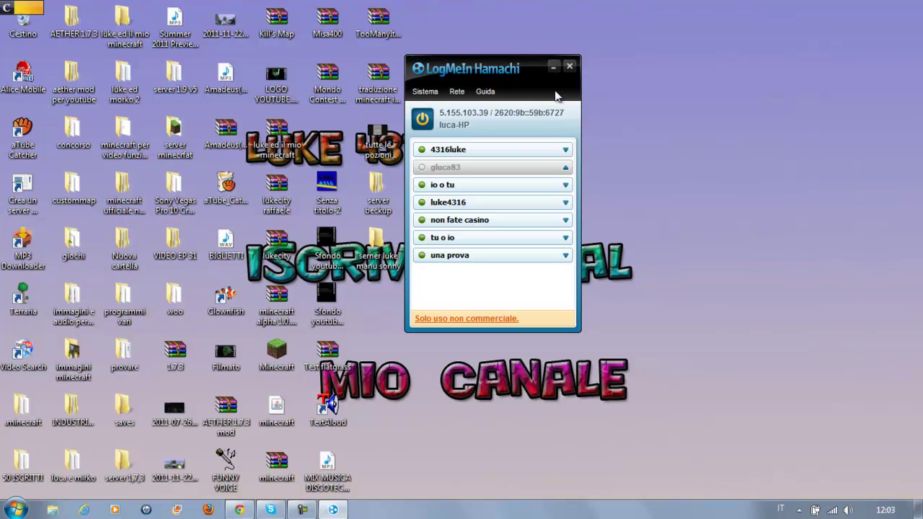
pyautogui.click(302, 509)
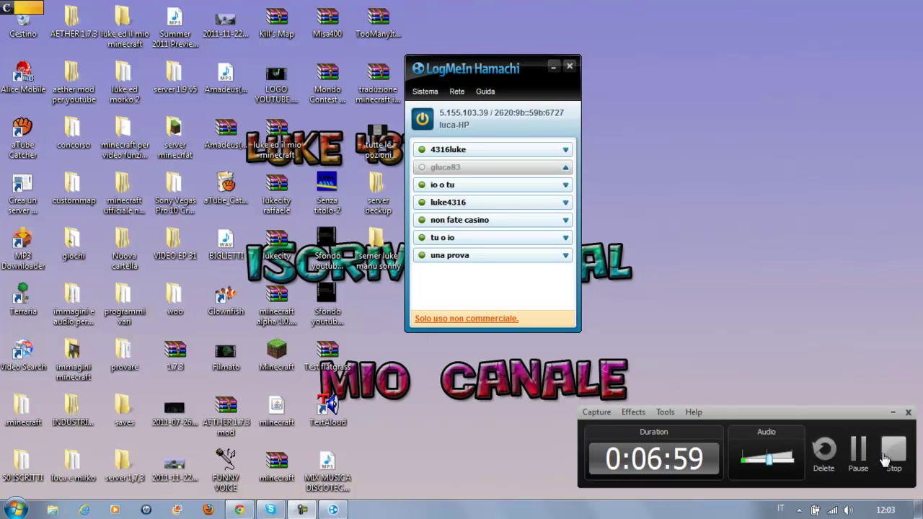